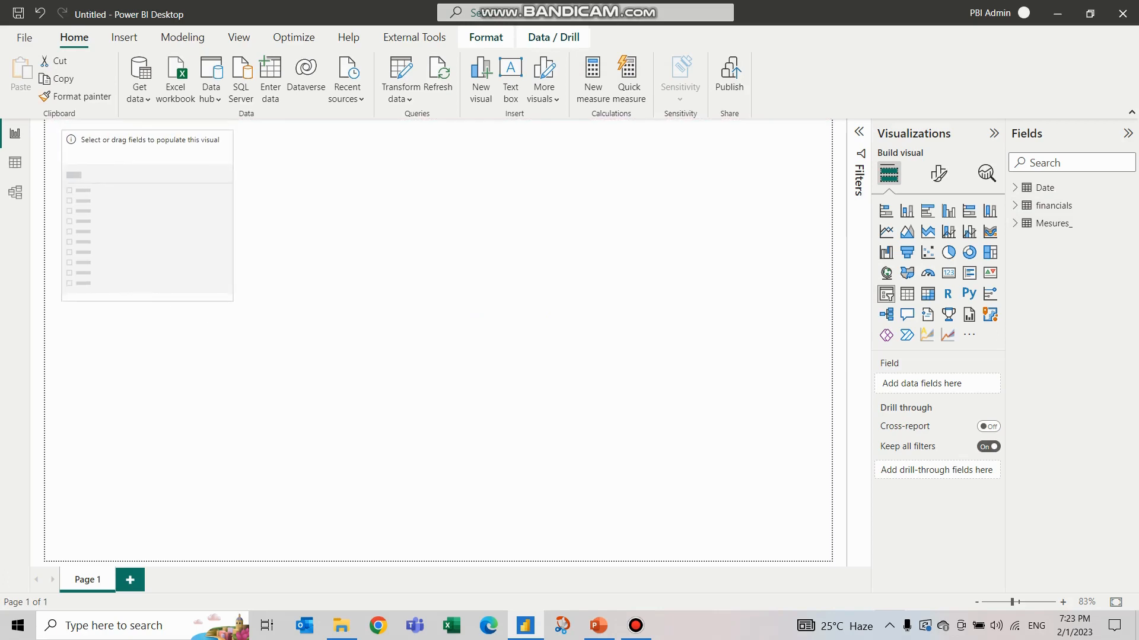
- Shrink the empty slicer and populate it with the MonthInCalendar field from the Date table
left_click_drag(233, 301, 212, 217)
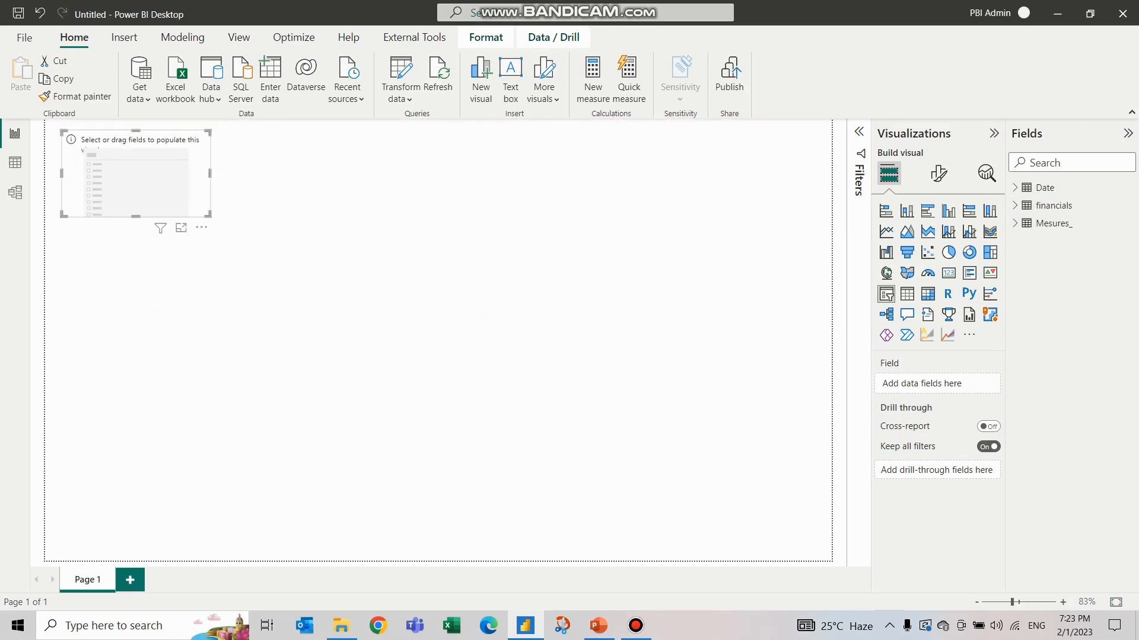
left_click(1050, 223)
left_click(1053, 223)
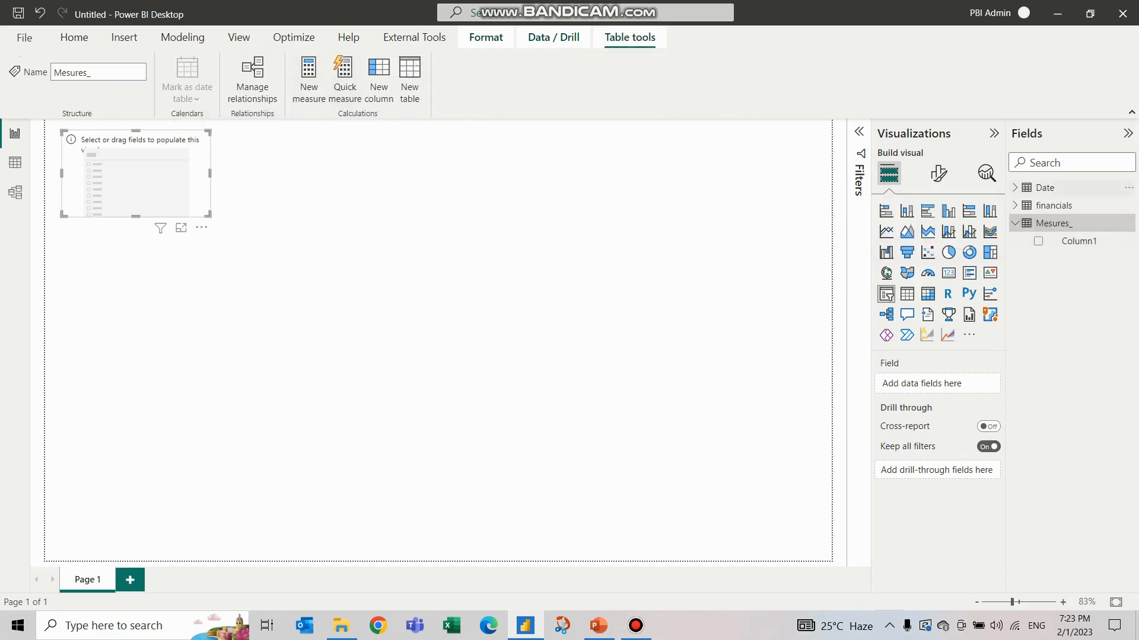
left_click(1044, 187)
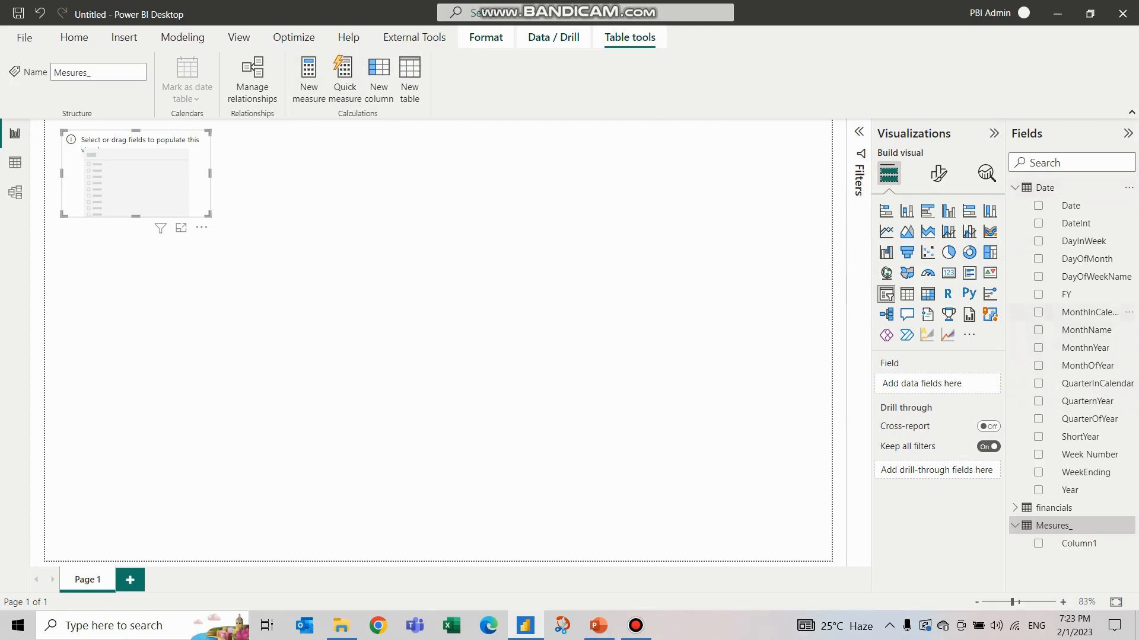
left_click_drag(1088, 312, 916, 385)
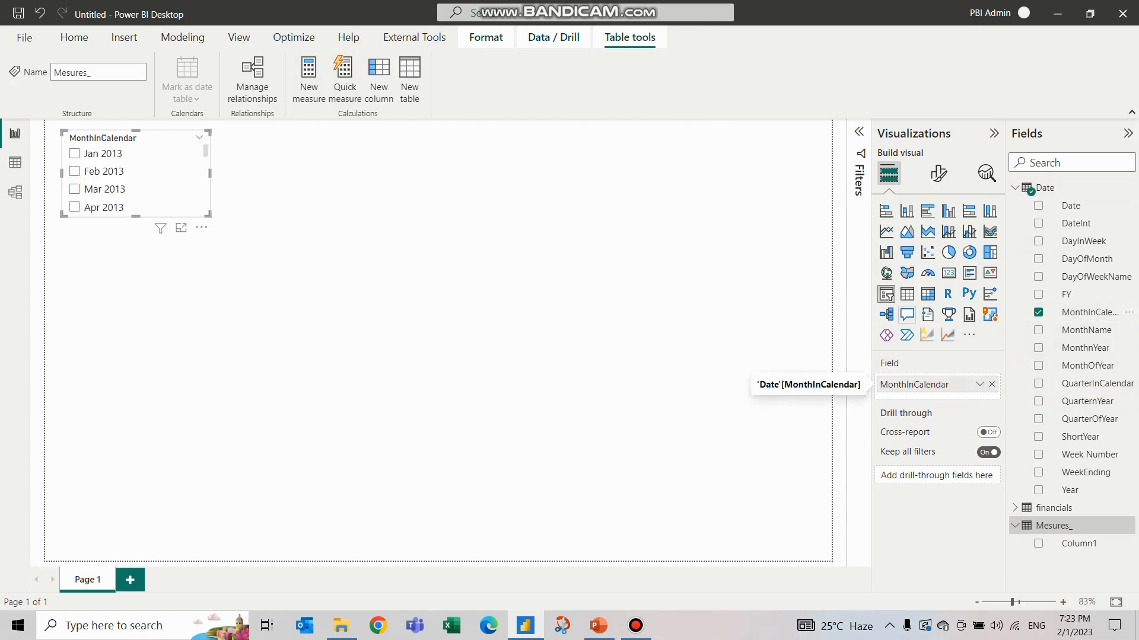
left_click(1015, 188)
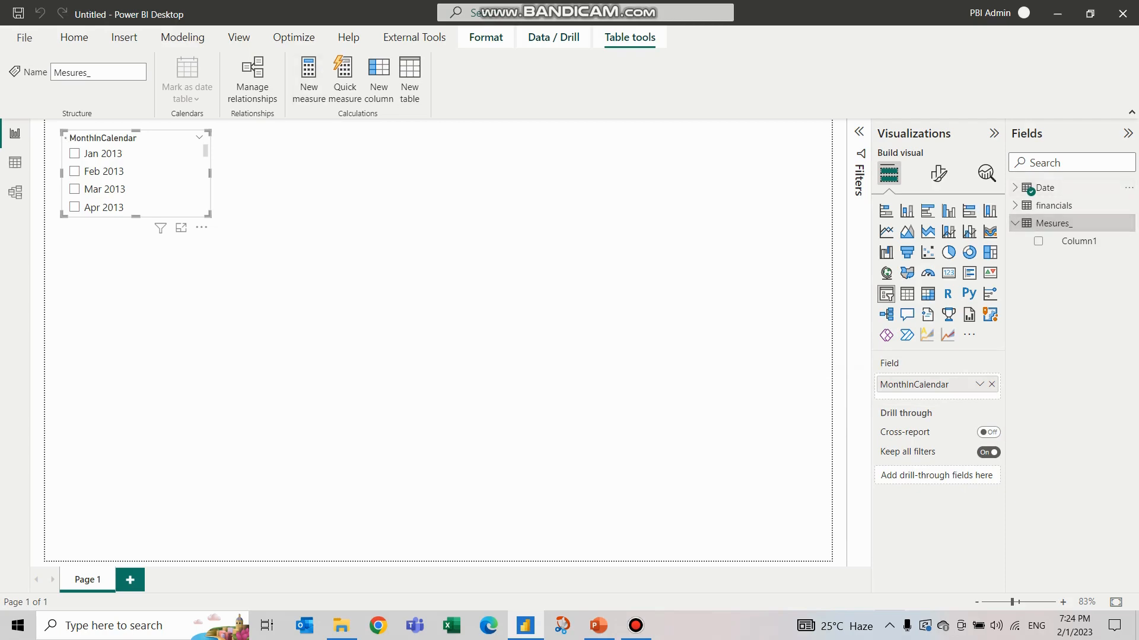
- Create the measure End Date = ENDOFMONTH('Date'[Date]) in the Mesures_ table
left_click(308, 77)
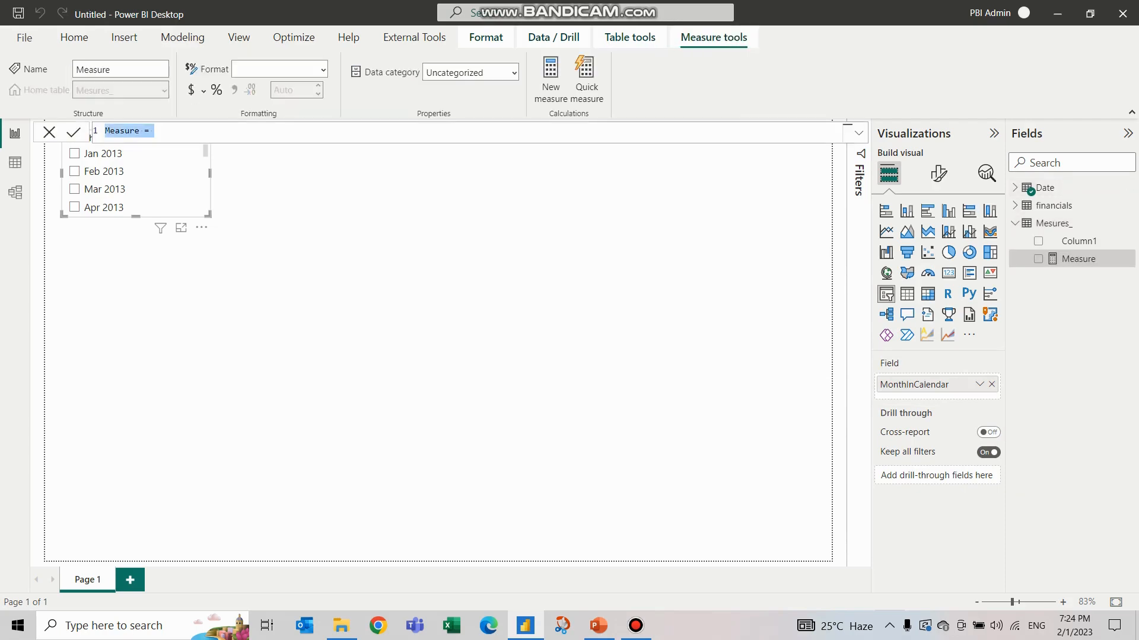
type("End ")
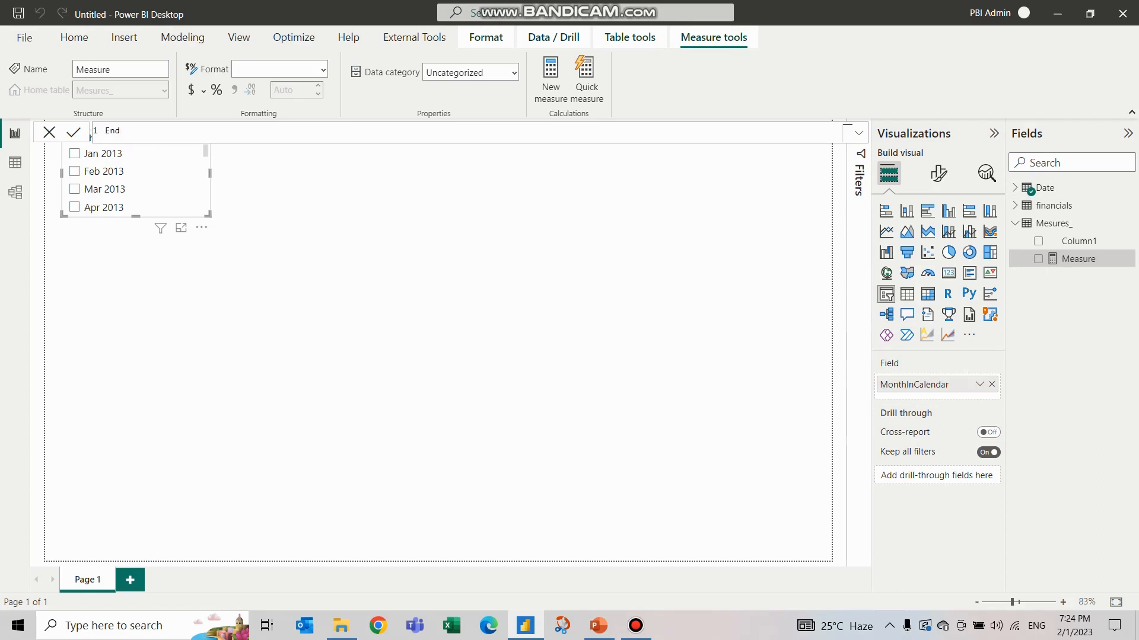
type("Date =")
type("ENDOFMONTH(")
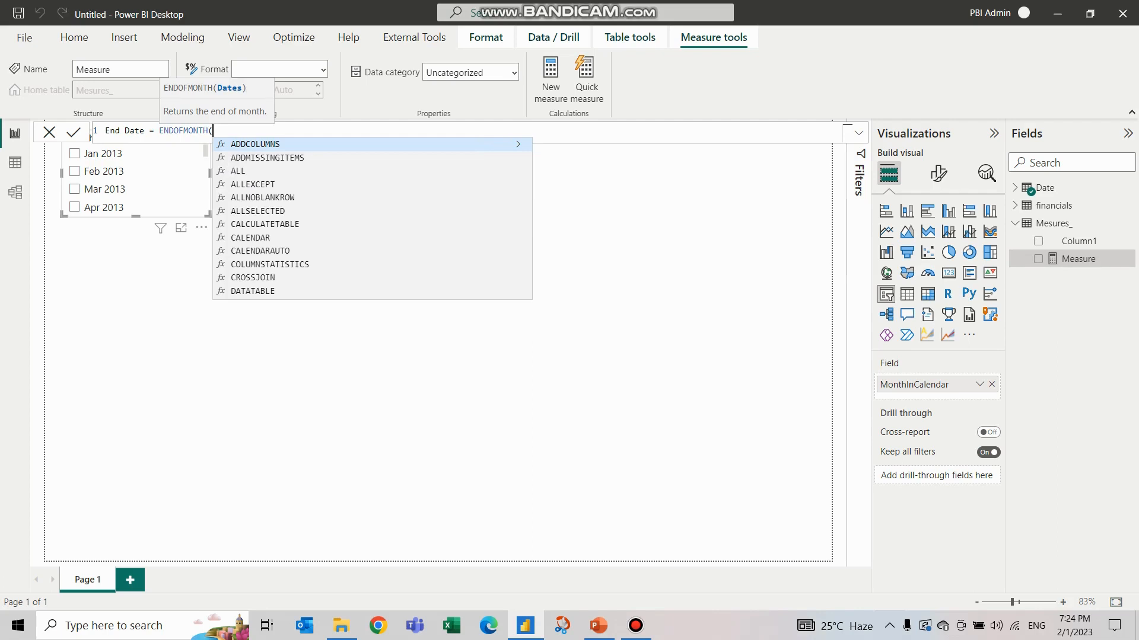
type("date")
key("Down")
key("Tab")
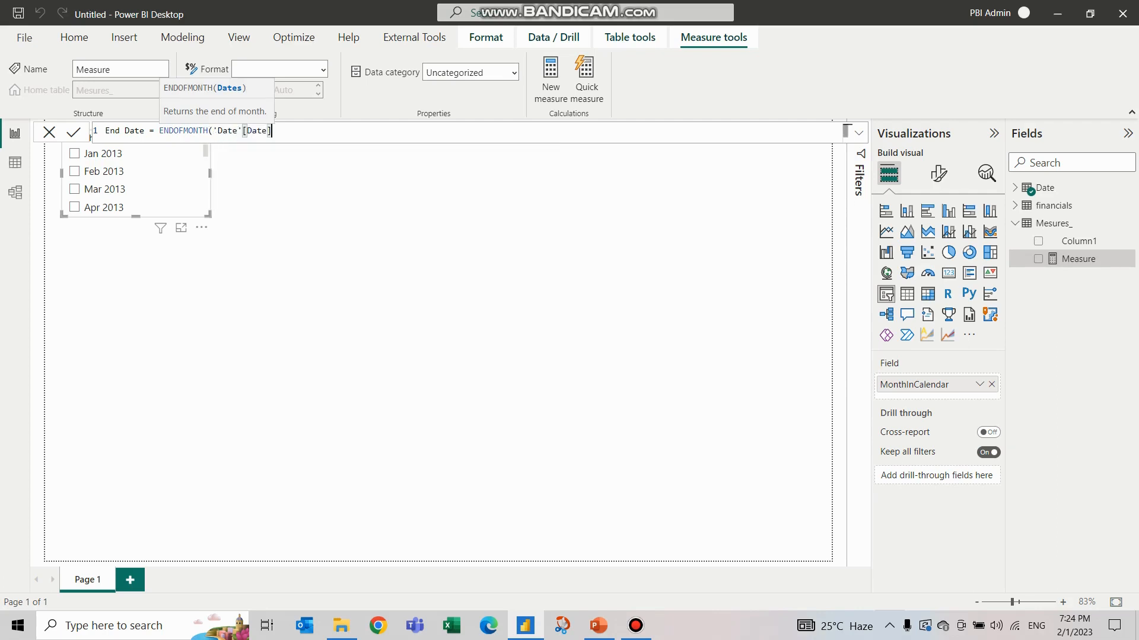
type(")")
key("Return")
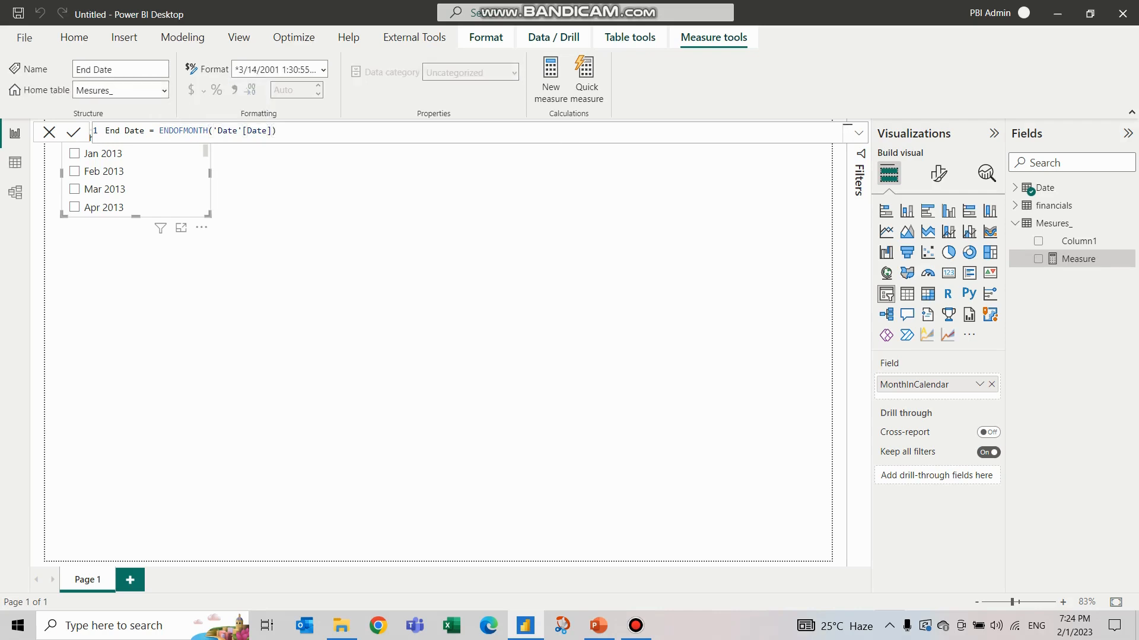
- Add a card showing the End Date measure beside the slicer and widen it to fit the date and time on one line
left_click(415, 296)
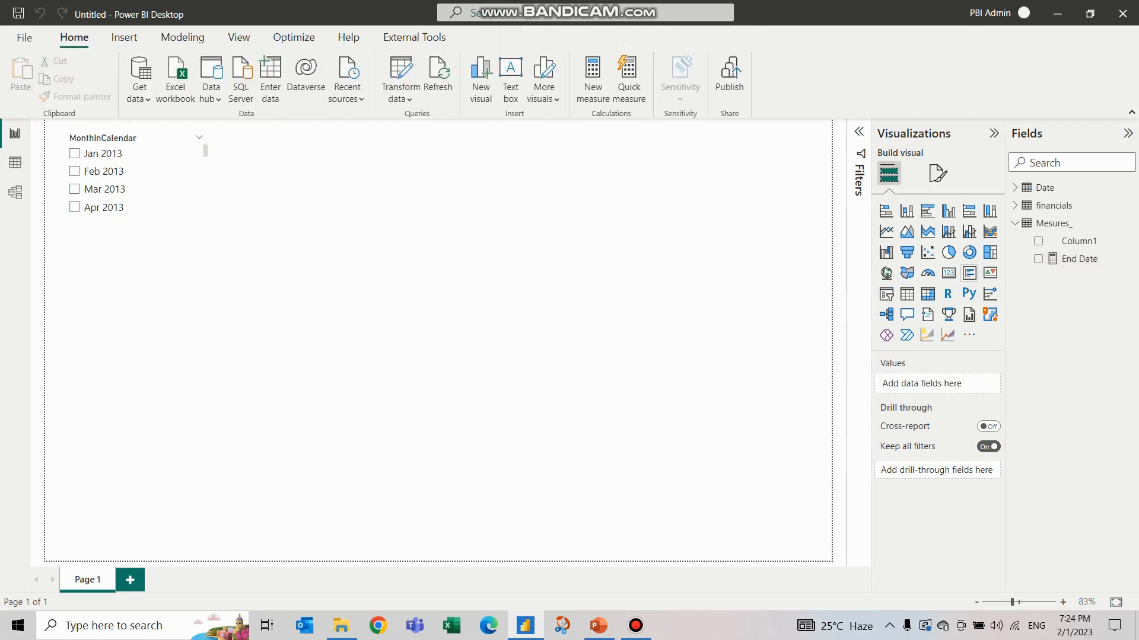
left_click(948, 273)
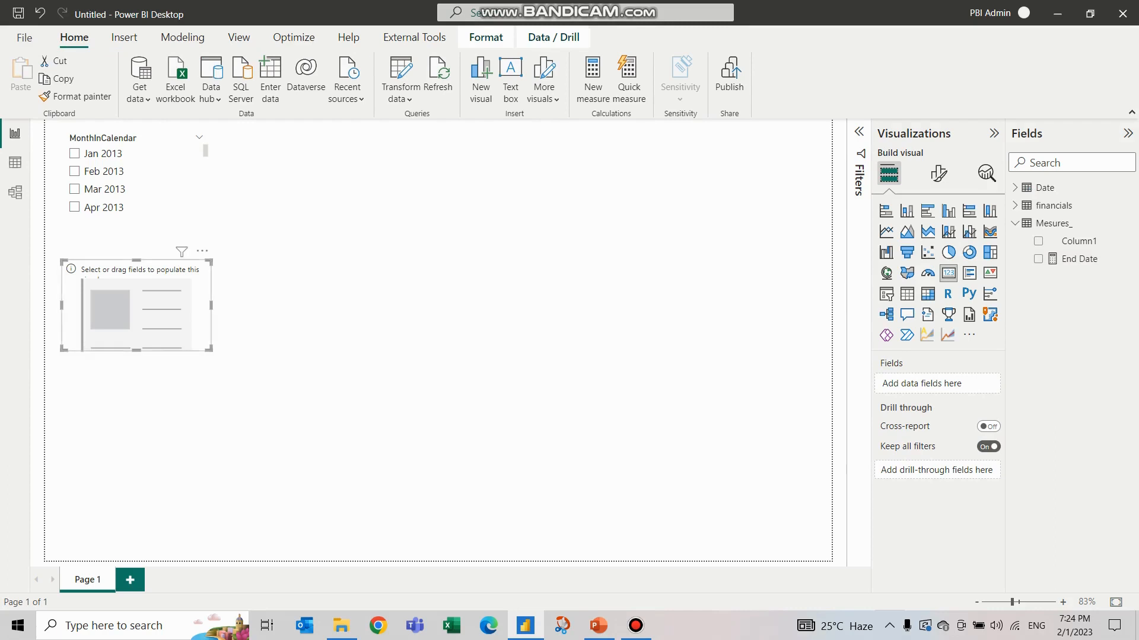
left_click_drag(137, 305, 358, 206)
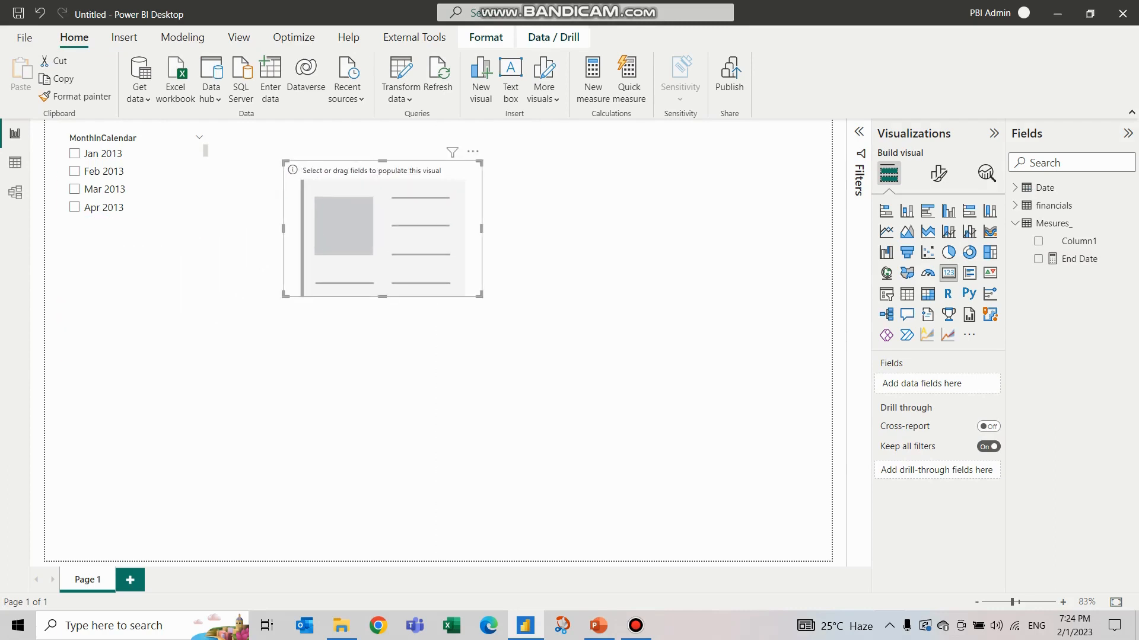
left_click(1038, 258)
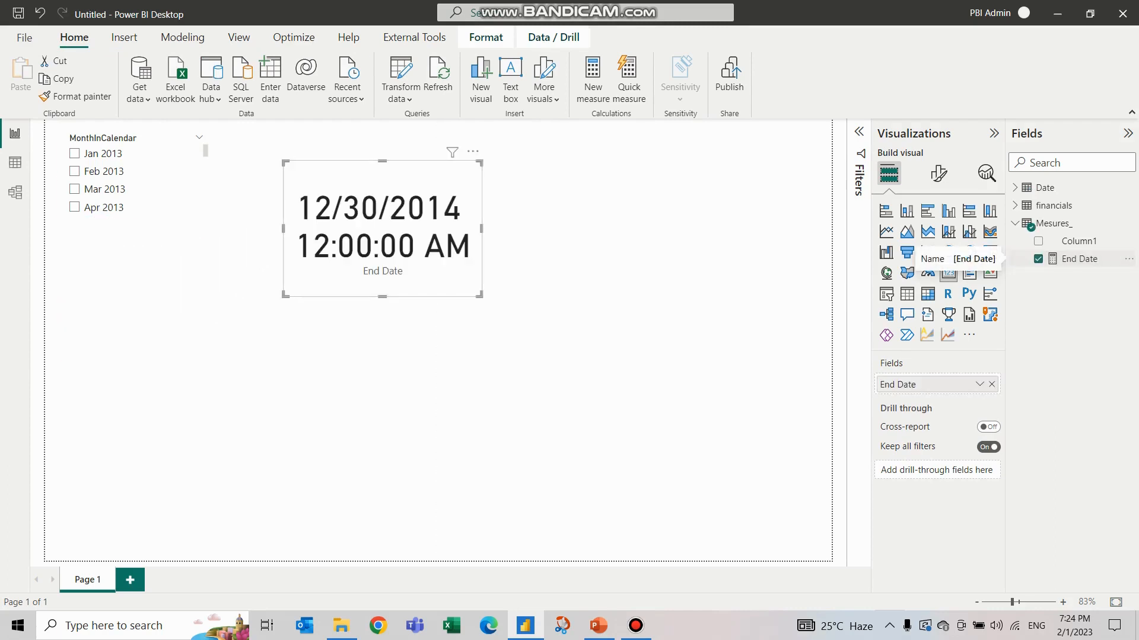
left_click_drag(481, 229, 678, 228)
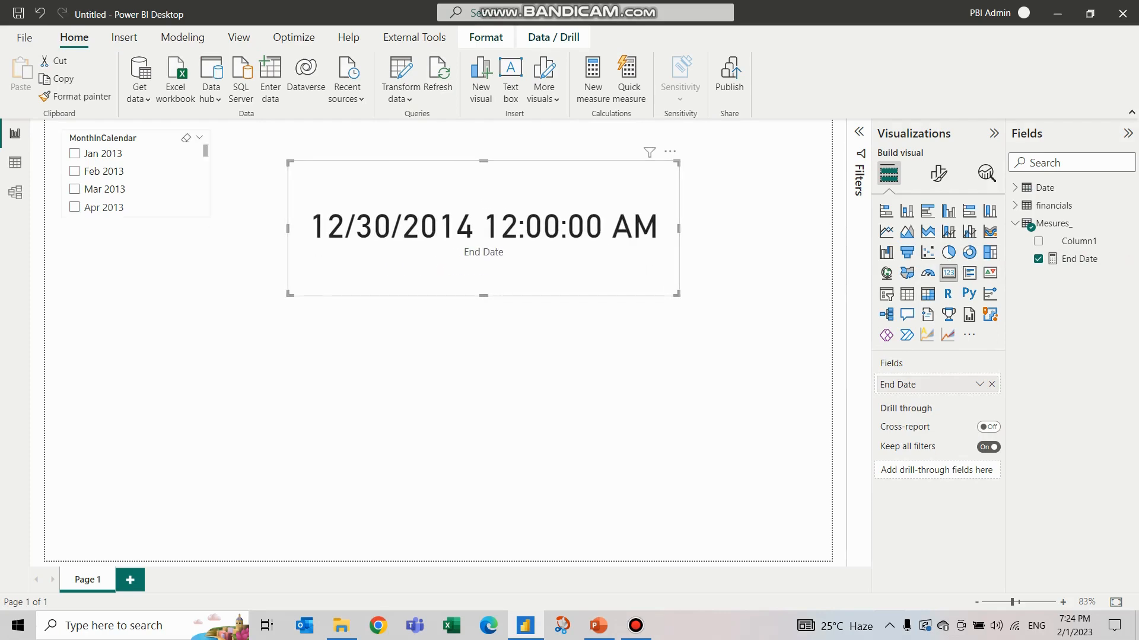
- Reduce the End Date card's size slightly and filter the MonthInCalendar slicer to Mar 2013
scroll(137, 178, "down", 2)
scroll(136, 178, "up", 1)
scroll(136, 178, "up", 2)
scroll(137, 178, "down", 1)
scroll(137, 178, "down", 3)
scroll(136, 177, "up", 2)
scroll(136, 178, "up", 2)
left_click_drag(289, 294, 301, 273)
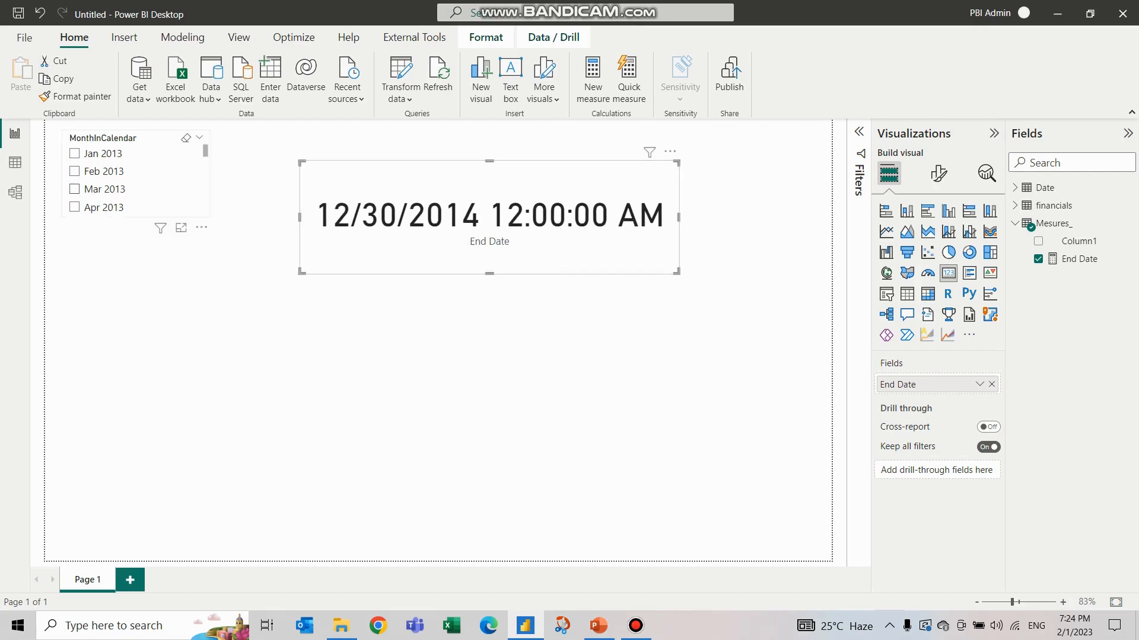
left_click(74, 189)
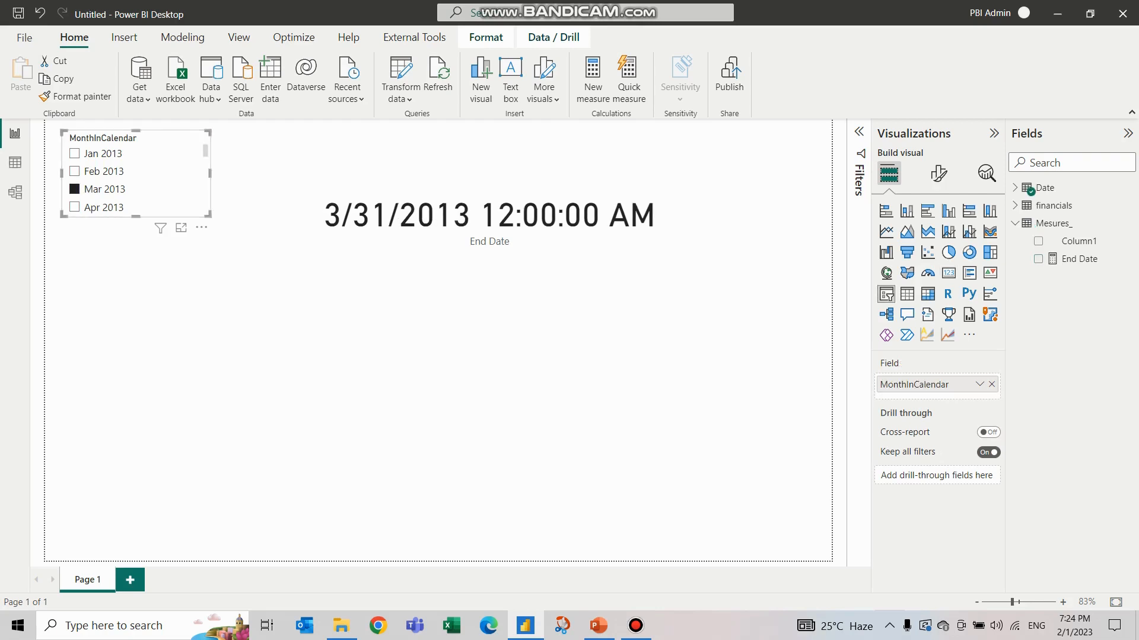
- Move the End Date card slightly higher and place a second, empty card of similar width below it
left_click(489, 218)
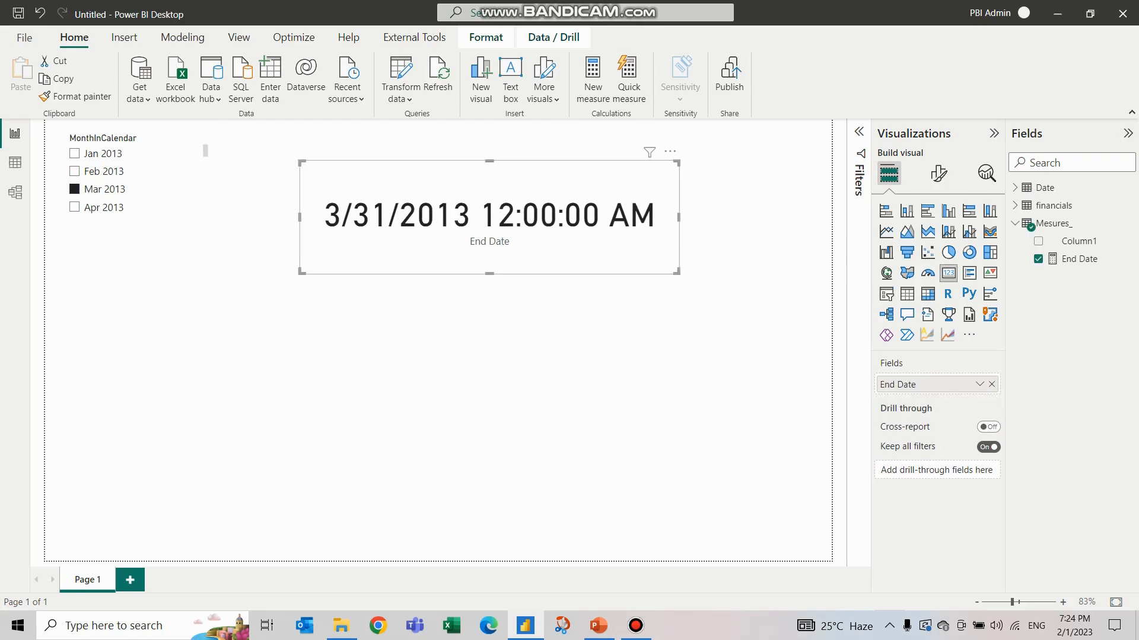
left_click_drag(489, 217, 500, 201)
left_click(490, 332)
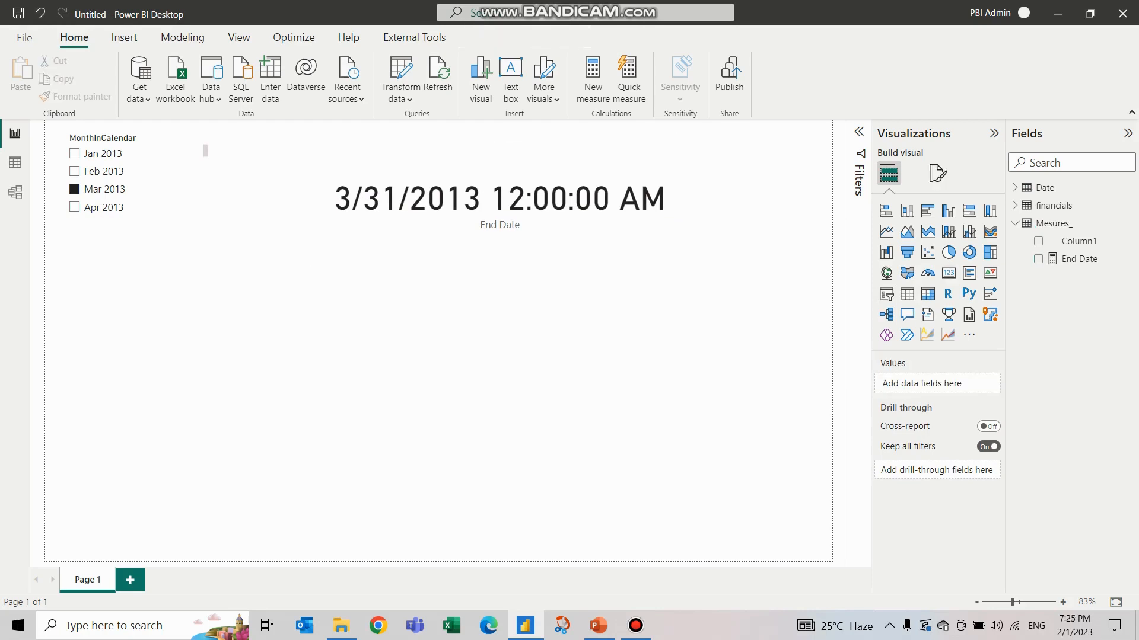
left_click(949, 274)
left_click_drag(144, 348, 400, 321)
left_click_drag(474, 367, 694, 403)
- Create the measure End Date - New = EOMONTH(MAX('Date'[Date]),0) in the Mesures_ table and show it in the empty card
left_click(1054, 224)
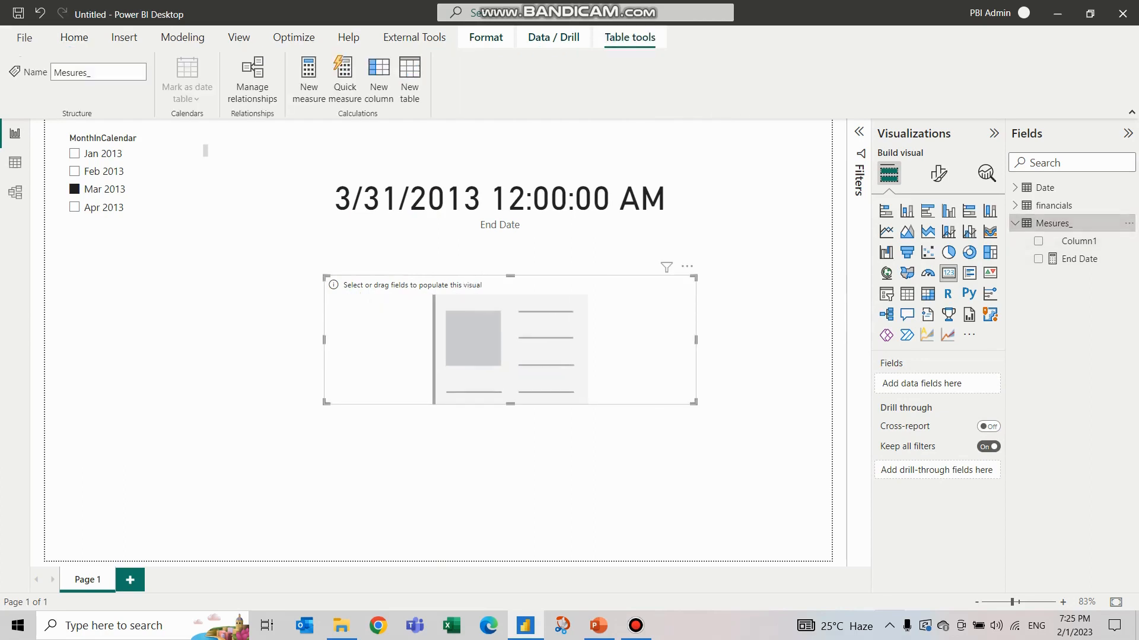
left_click(308, 80)
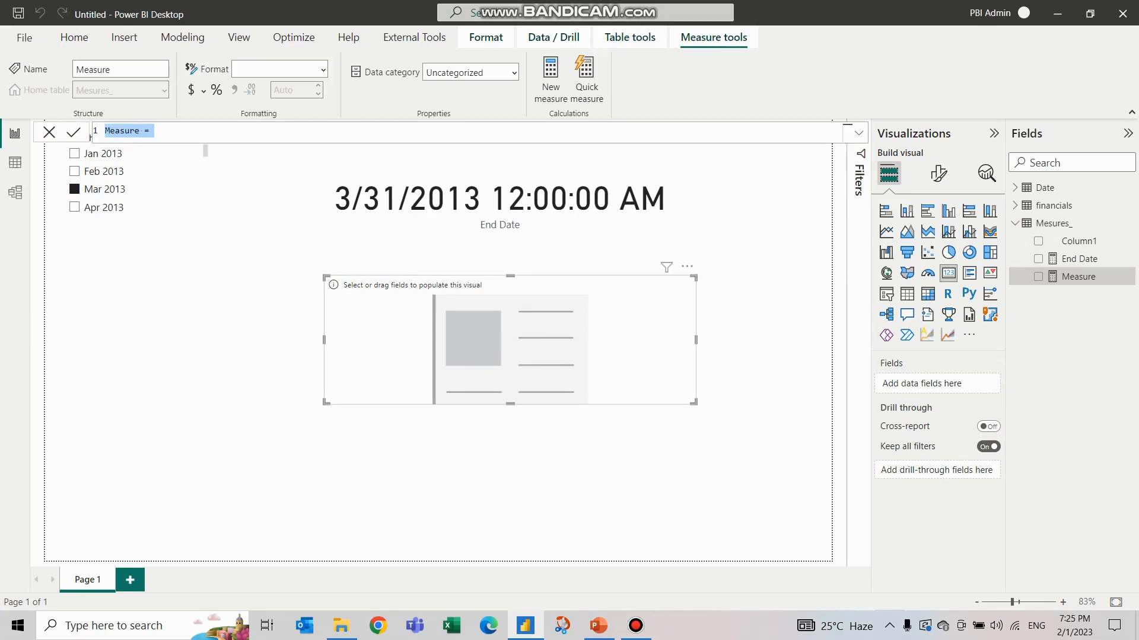
type("End DAte")
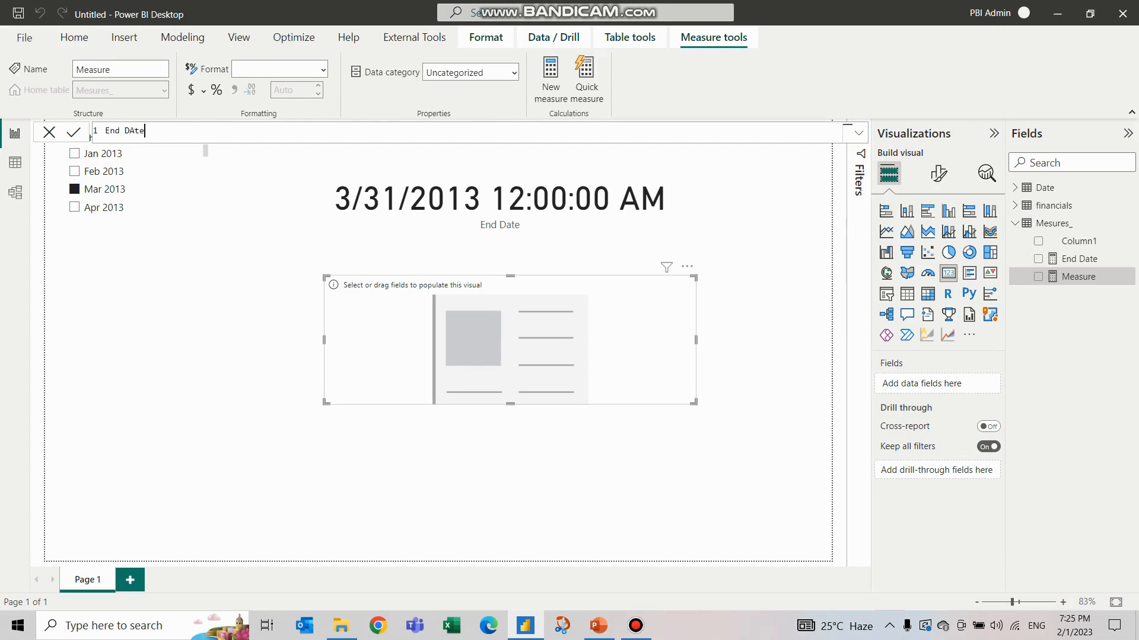
key("BackSpace")
key("BackSpace")
type("ate - New = E")
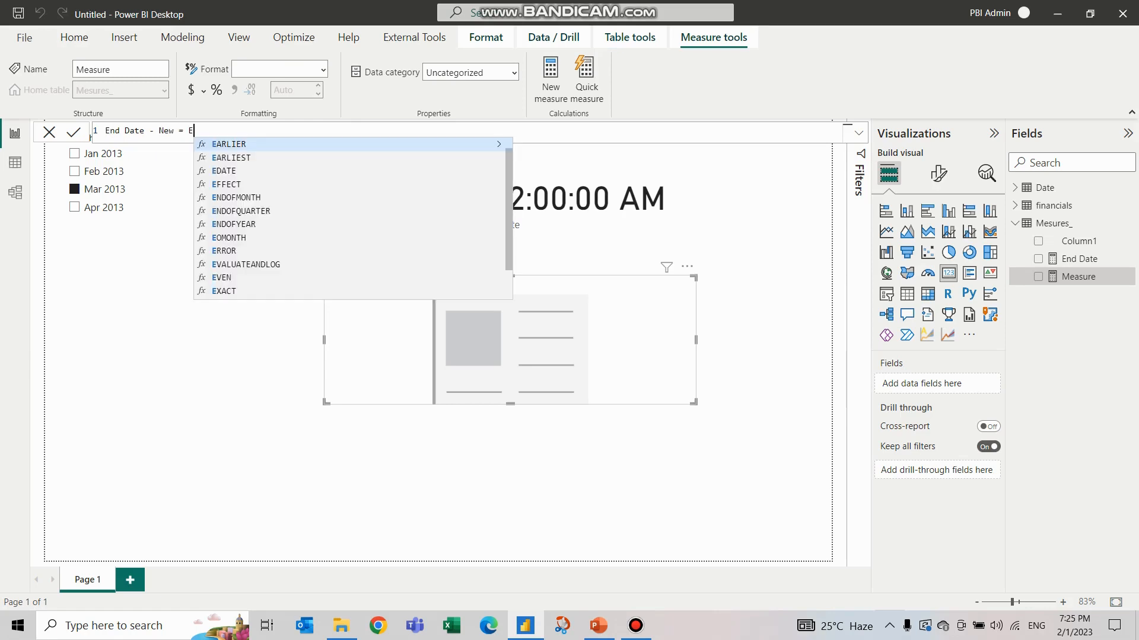
type("OMONTH(")
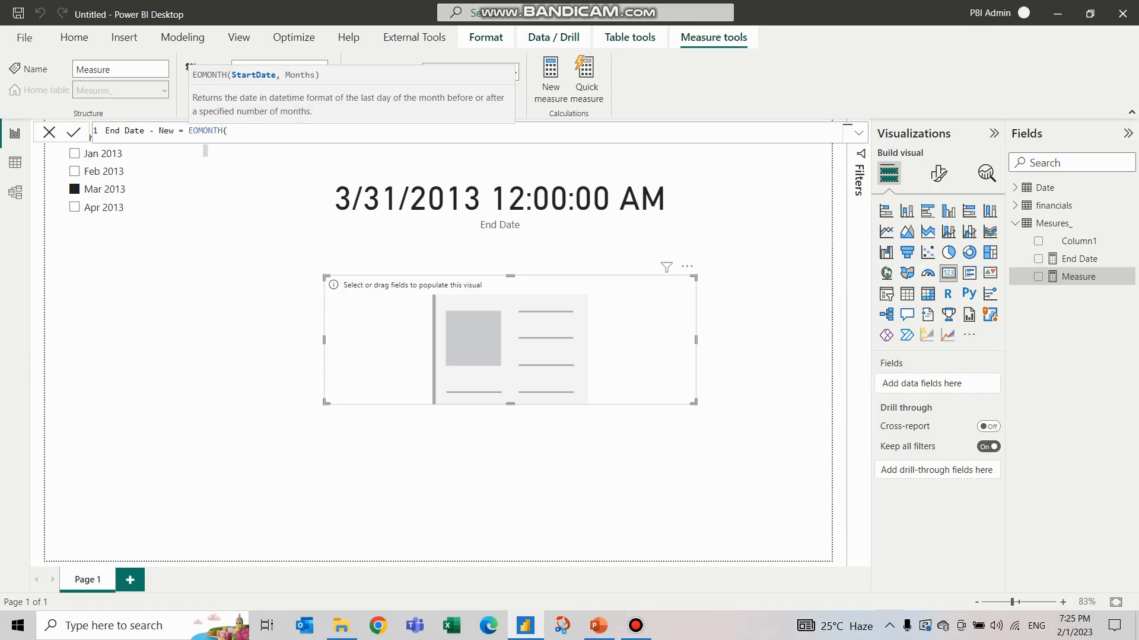
type("MAX(")
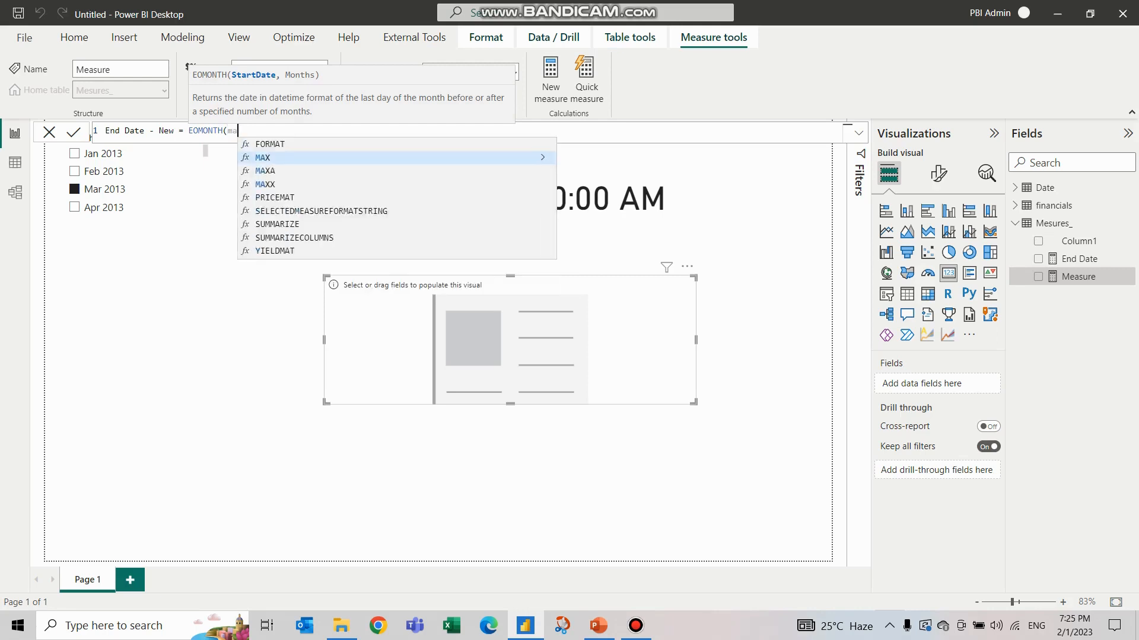
type("'Date'[Date]")
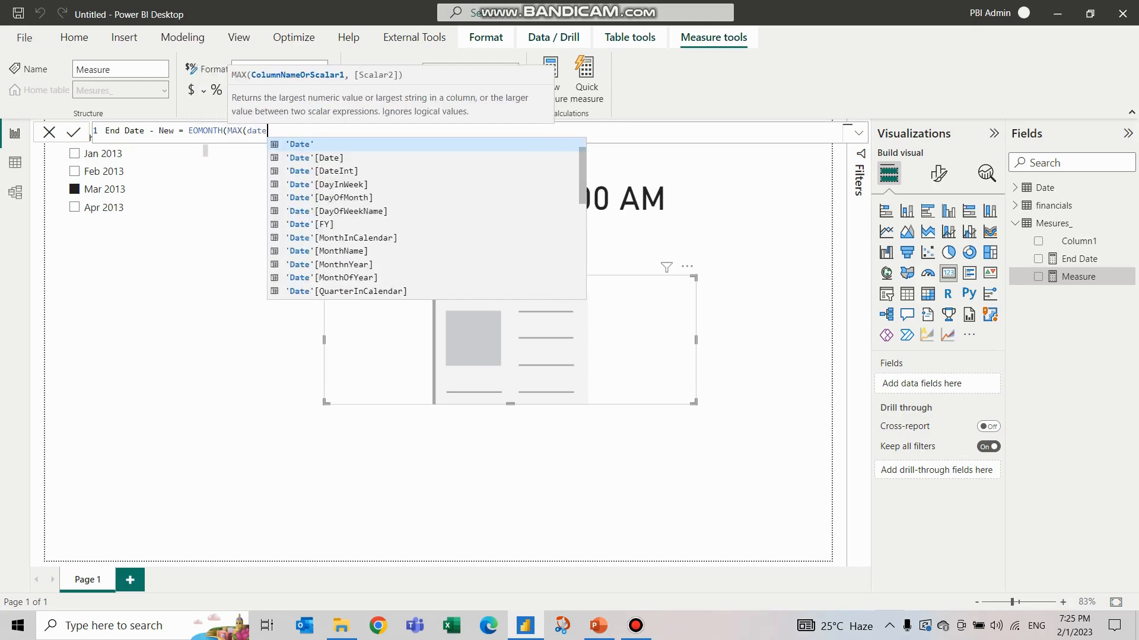
type(")")
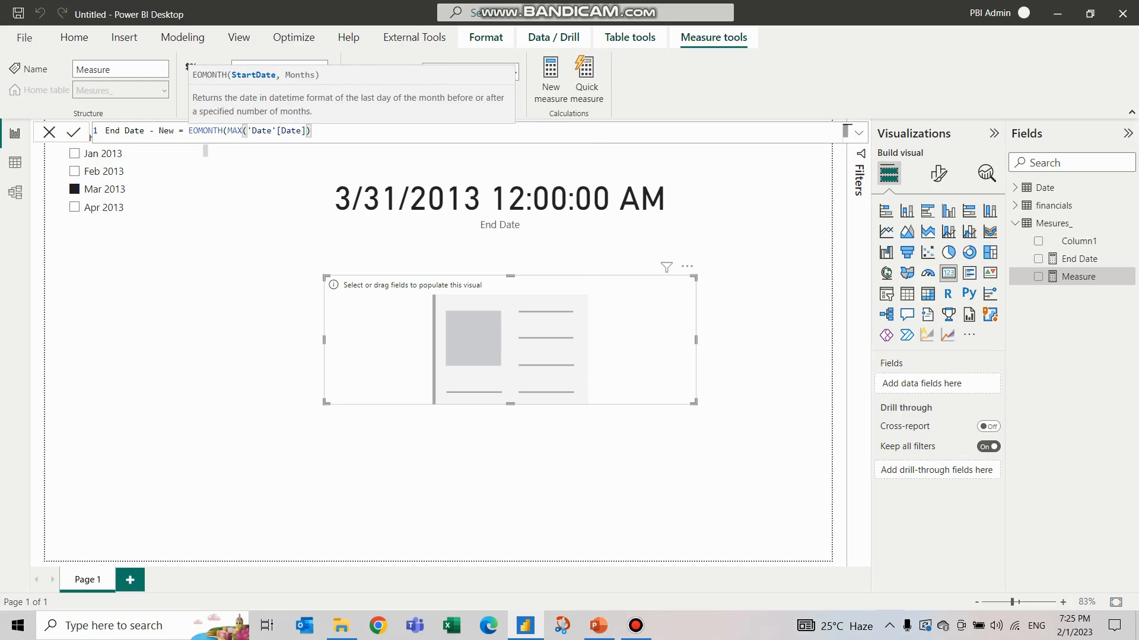
type(",")
type("0)")
key("Return")
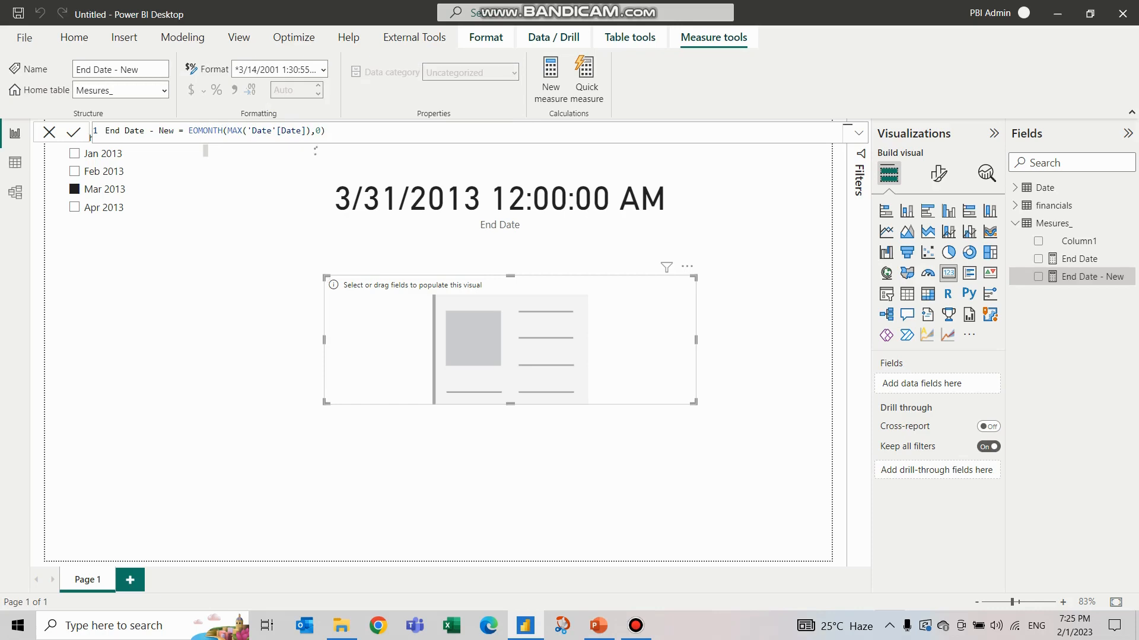
left_click(1037, 276)
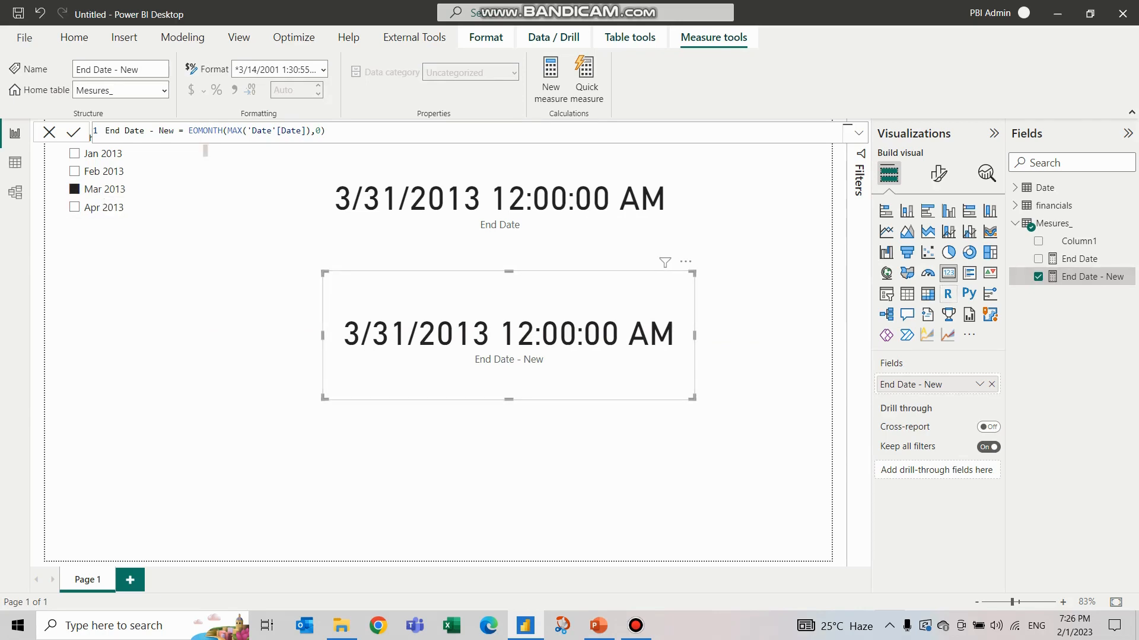
- Set the months argument of EOMONTH in the End Date - New measure to -1
left_click(1079, 260)
left_click(1089, 277)
double_click(318, 131)
type("-1")
key("Return")
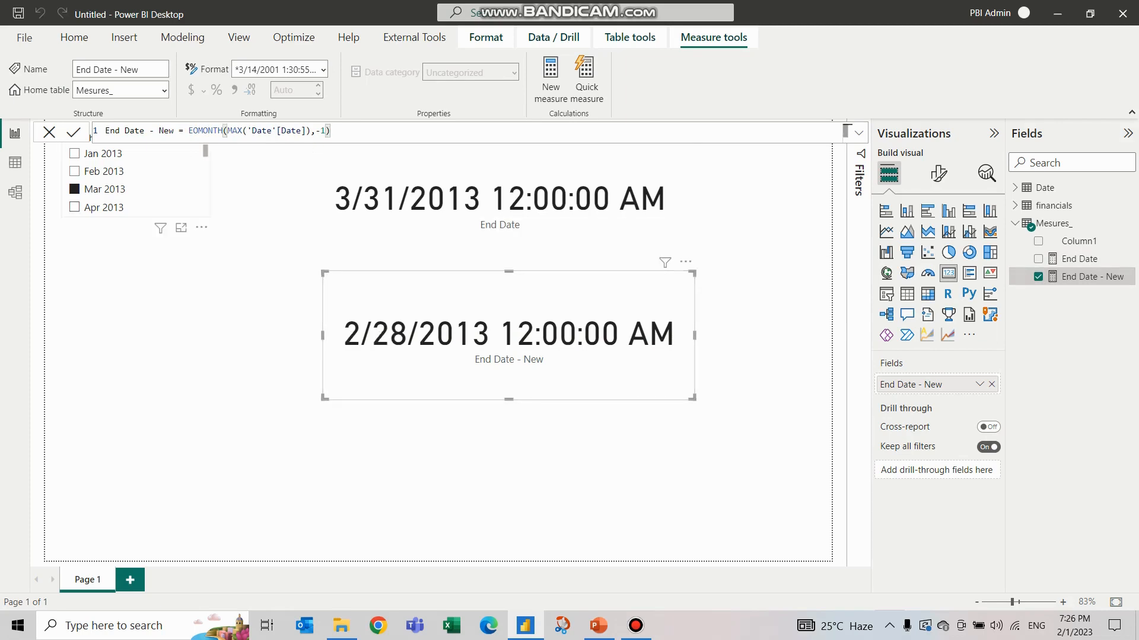
- Filter the MonthInCalendar slicer to Apr 2013 and compare the End Date and End Date - New cards
left_click(74, 207)
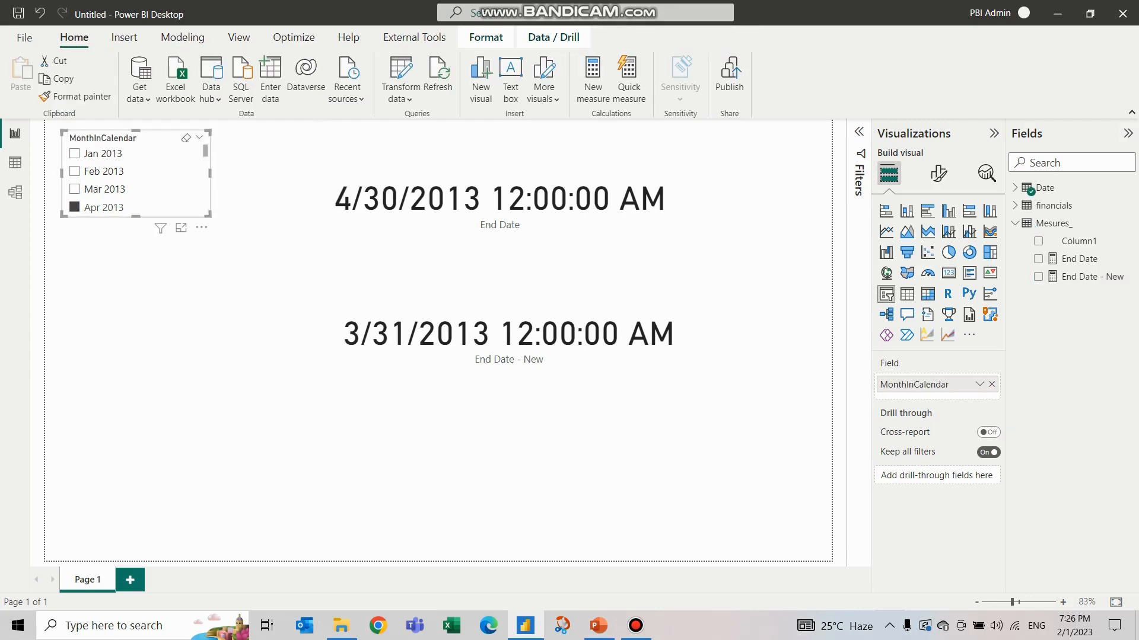
left_click(499, 201)
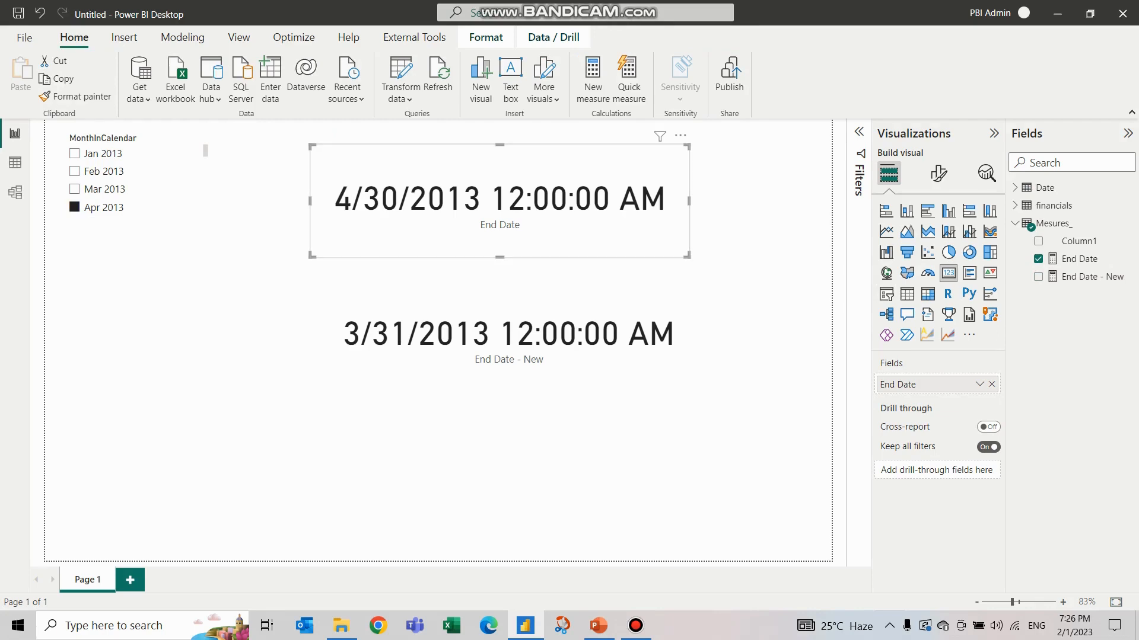
left_click(508, 336)
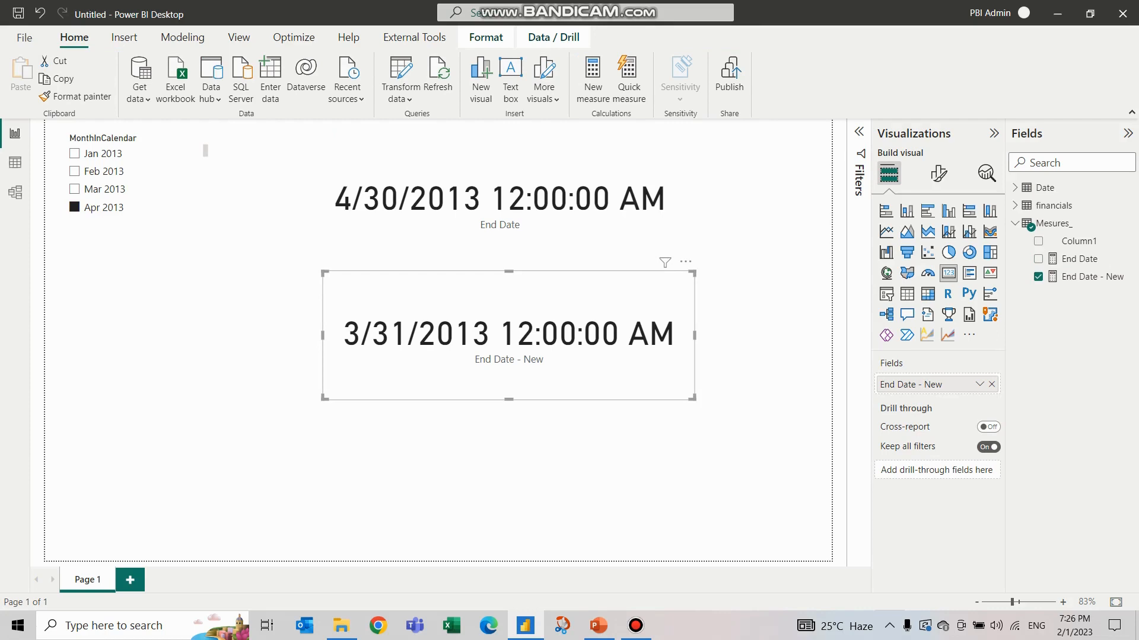
- Set the months argument of EOMONTH in the End Date - New measure to -2
left_click(1091, 277)
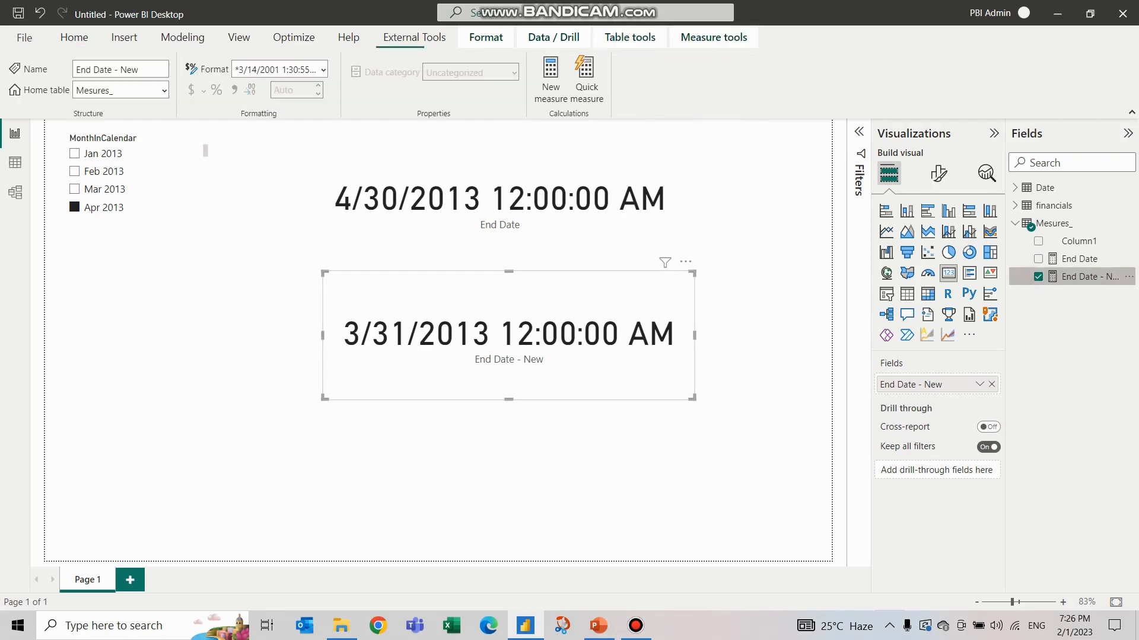
left_click(326, 131)
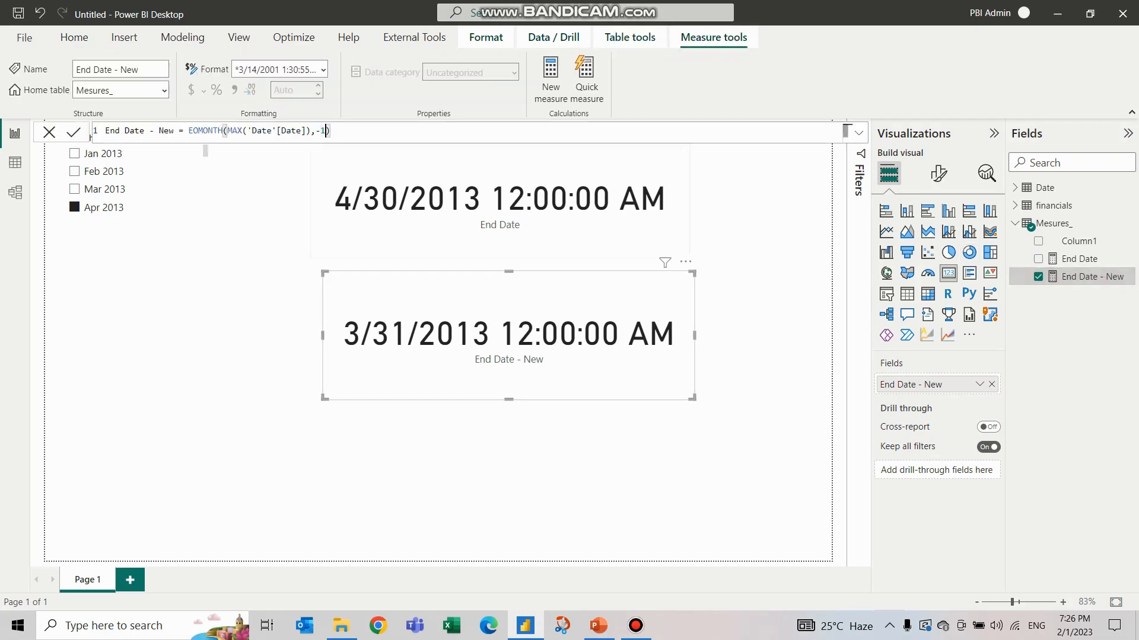
key("BackSpace")
type("2")
key("Return")
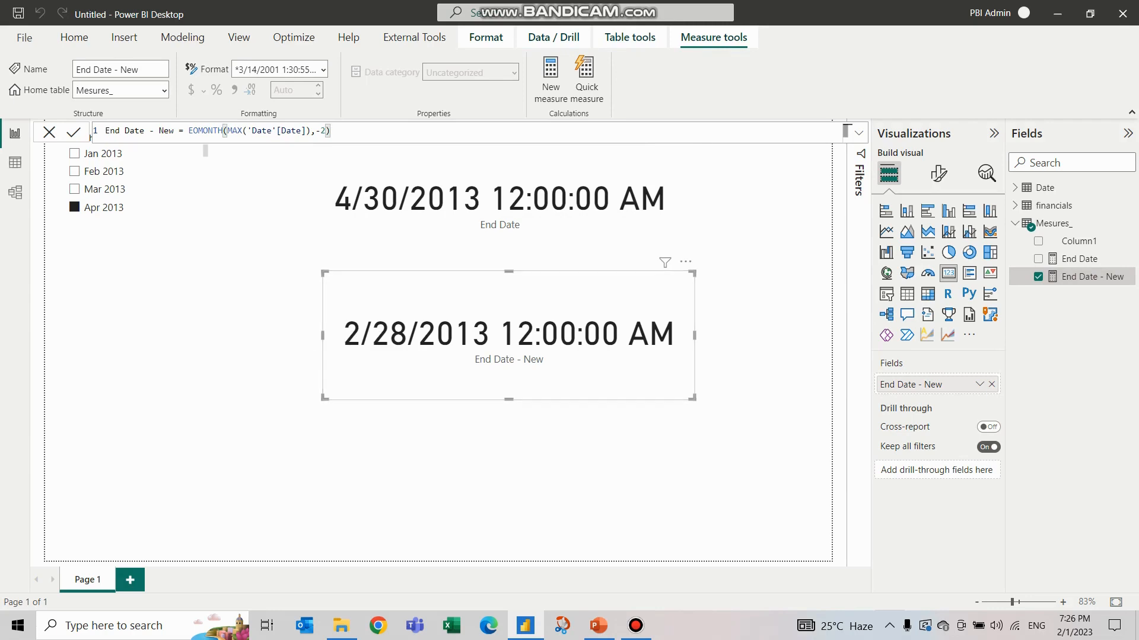
left_click(205, 150)
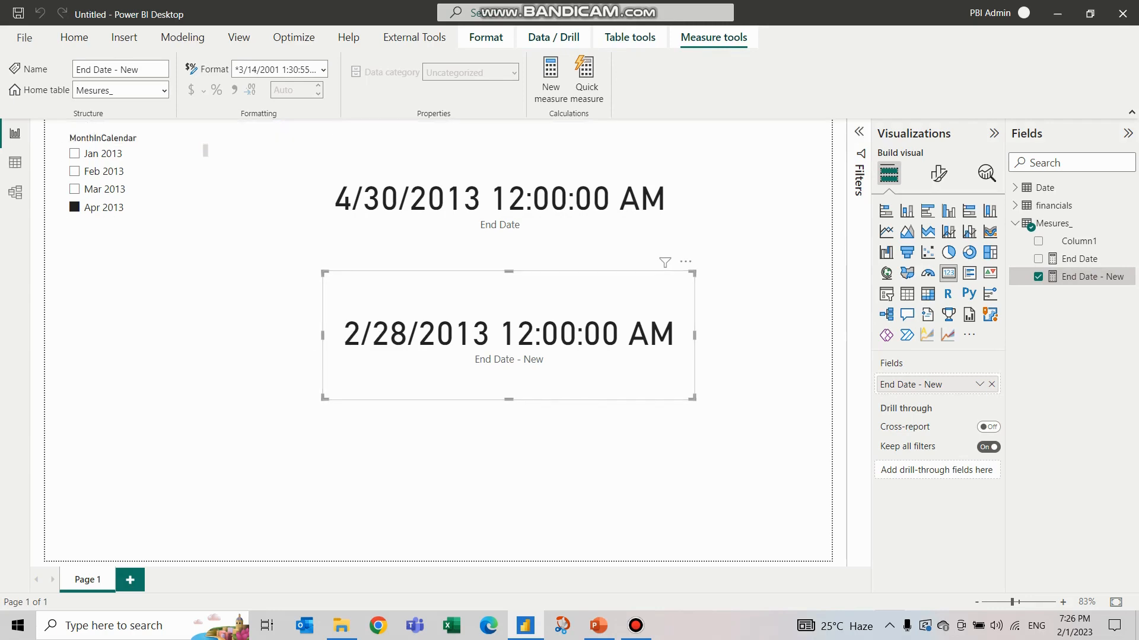